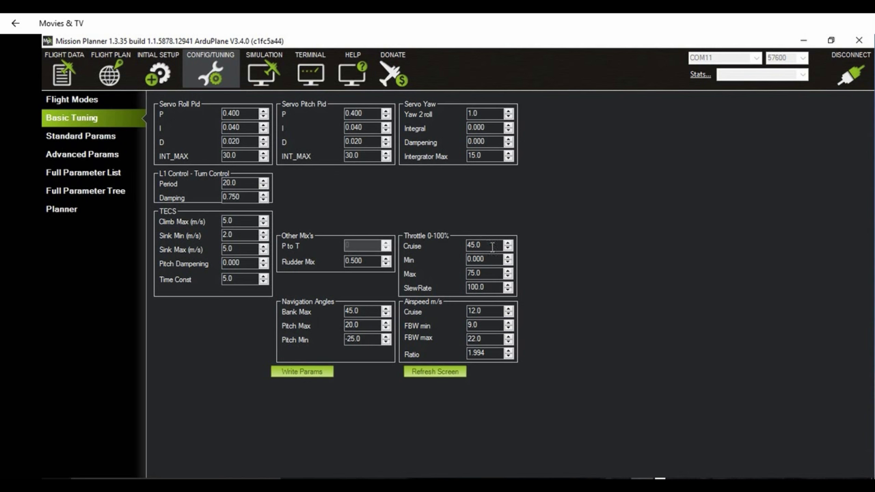
# Set the cruise throttle to 30 in the basic tuning parameters, write them to the aircraft and dismiss the battery warning.
pyautogui.doubleClick(483, 243)
pyautogui.write('30')
pyautogui.click(302, 374)
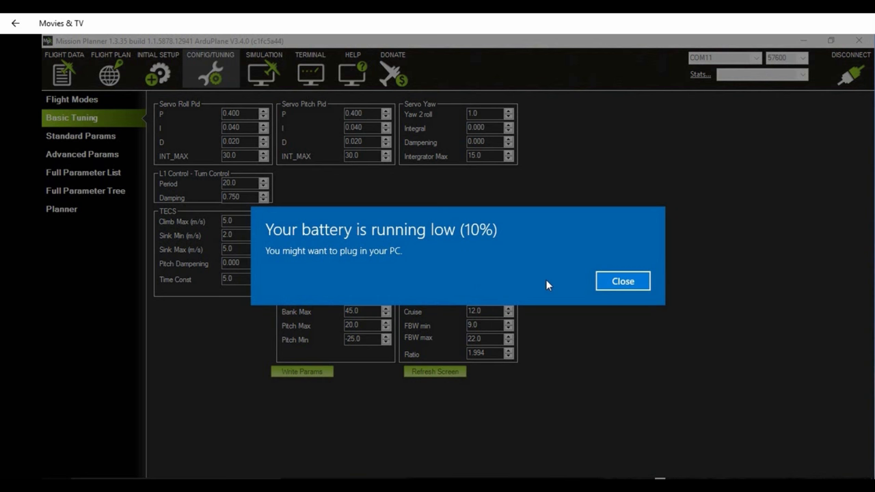
pyautogui.click(614, 282)
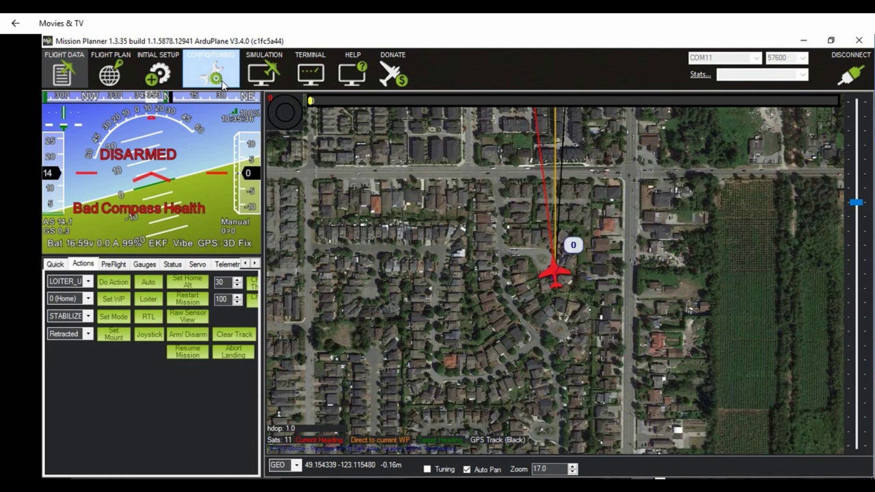
# Find TKOFF_THR_MINACC by searching the full parameter list for "tk", set it to 10 and write the parameters.
pyautogui.click(220, 79)
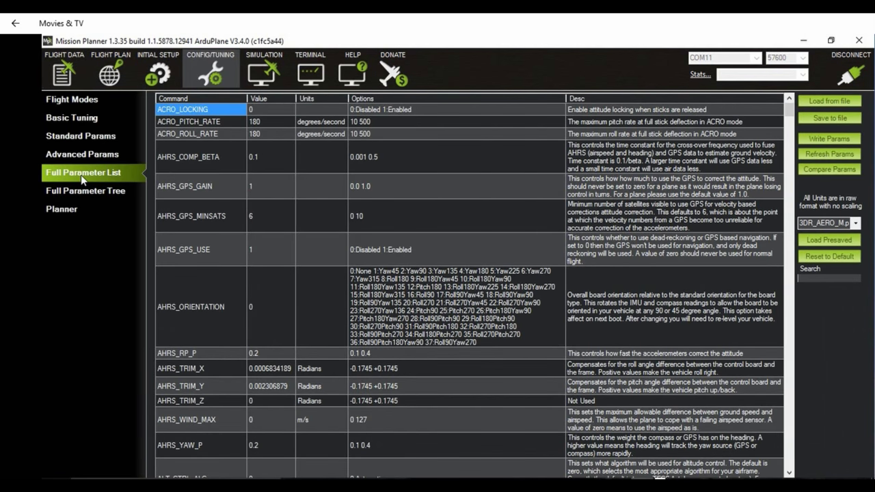
pyautogui.click(818, 278)
pyautogui.write('tk')
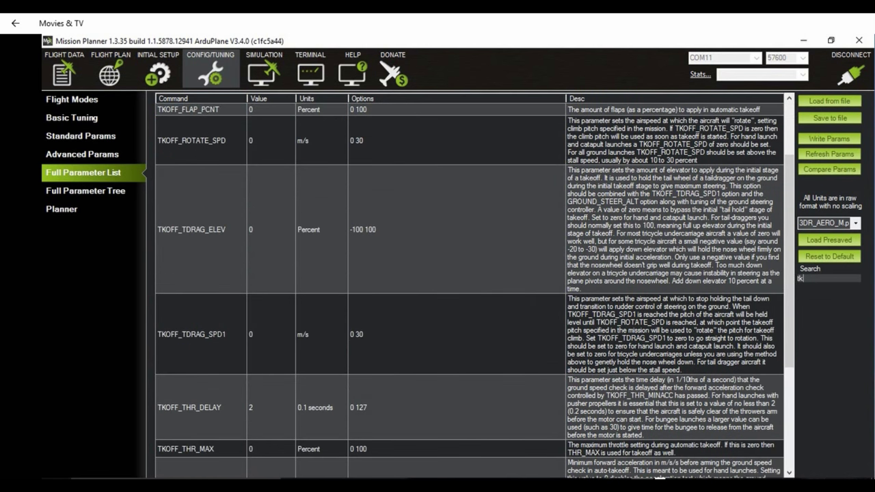
pyautogui.scroll(-1, 410, 328)
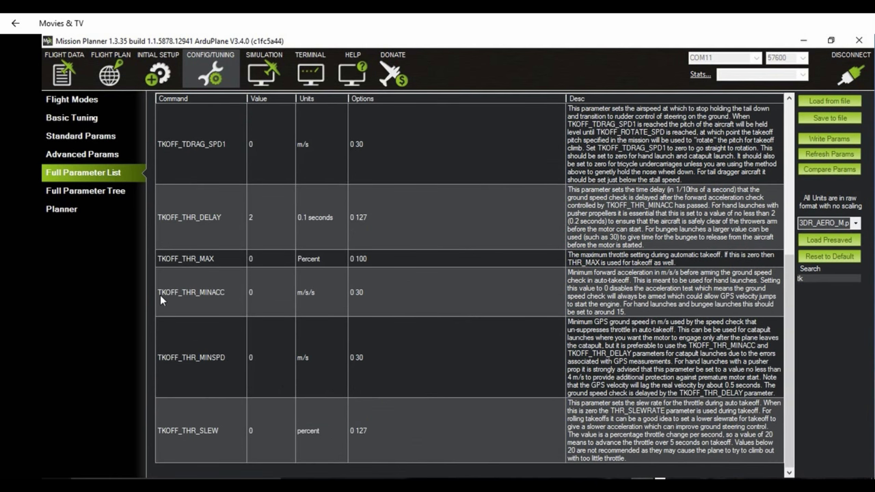
pyautogui.moveTo(179, 295)
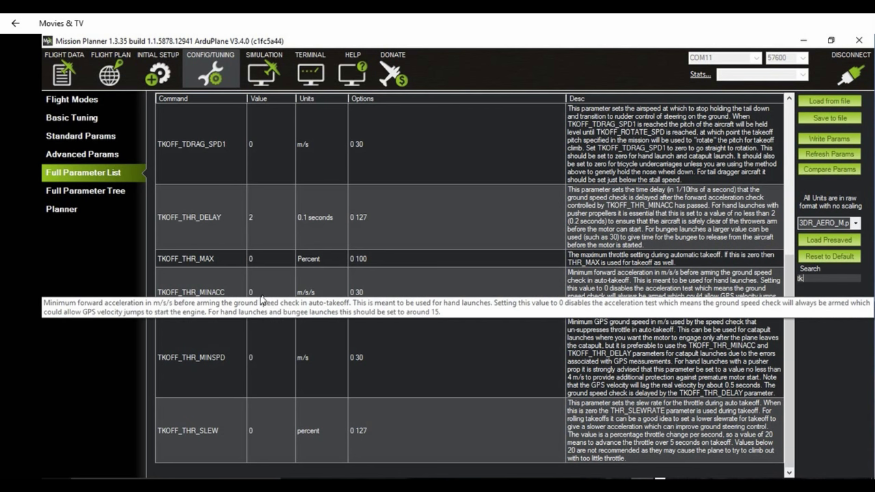
pyautogui.click(262, 294)
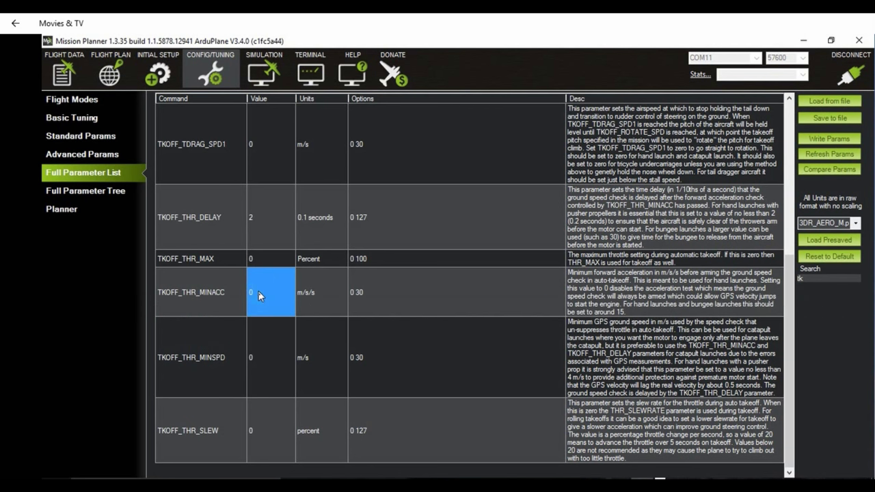
pyautogui.click(259, 295)
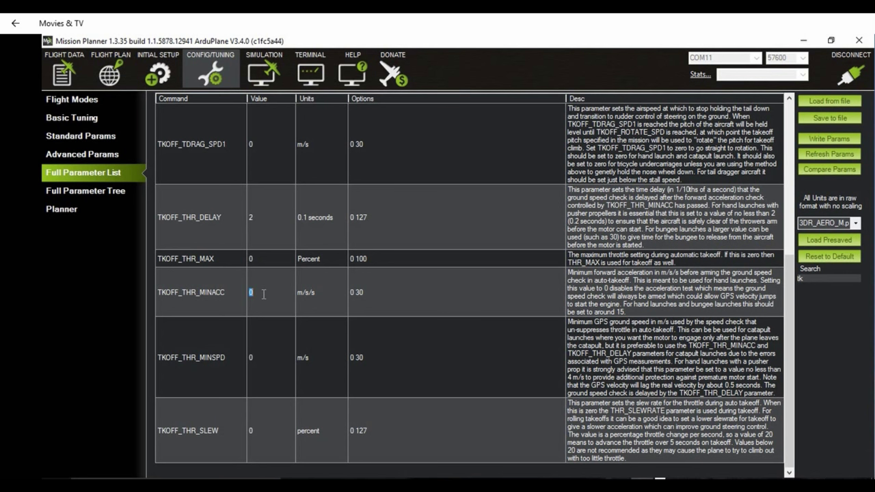
pyautogui.write('10')
pyautogui.press('Return')
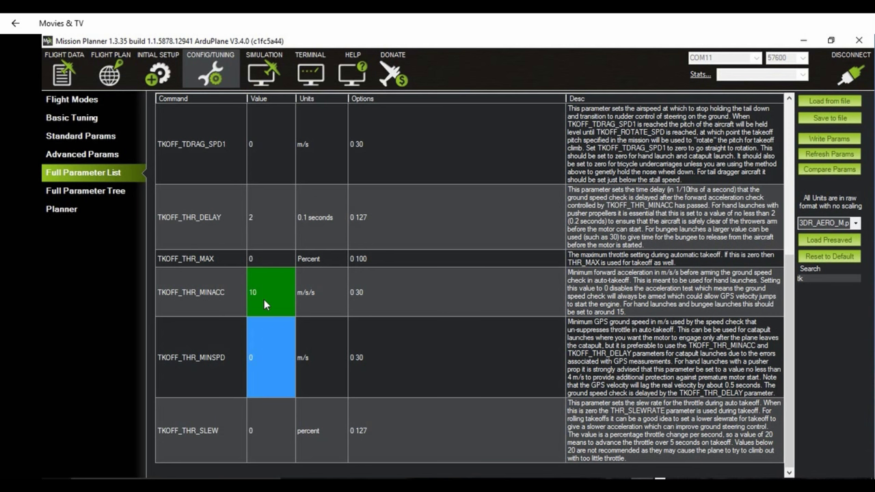
pyautogui.click(820, 136)
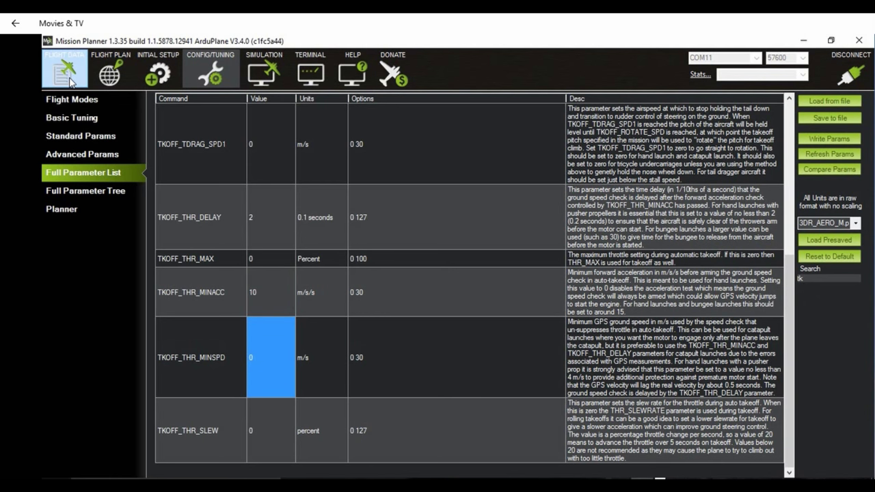
# Add a first mission item to the flight plan and make it a TAKEOFF command.
pyautogui.click(109, 72)
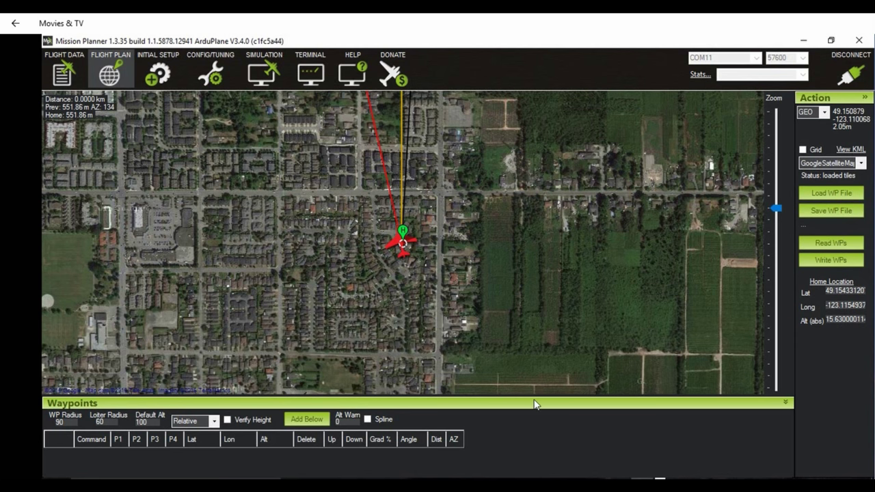
pyautogui.click(307, 419)
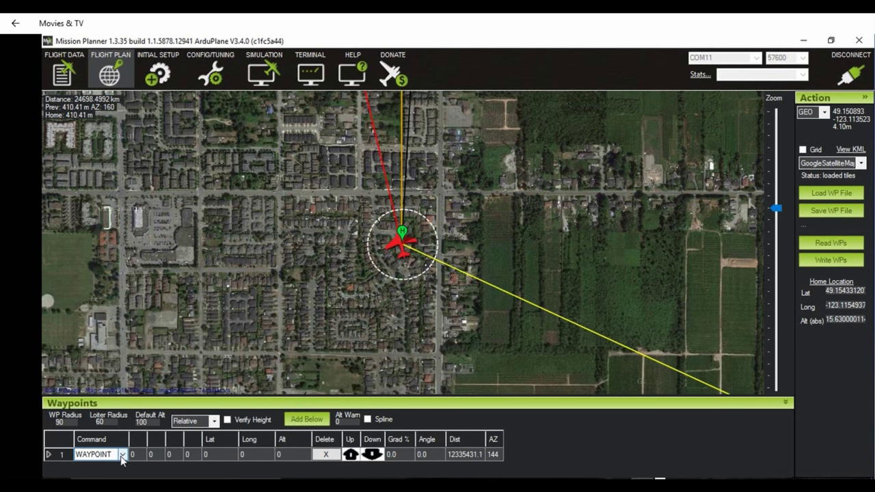
pyautogui.click(122, 455)
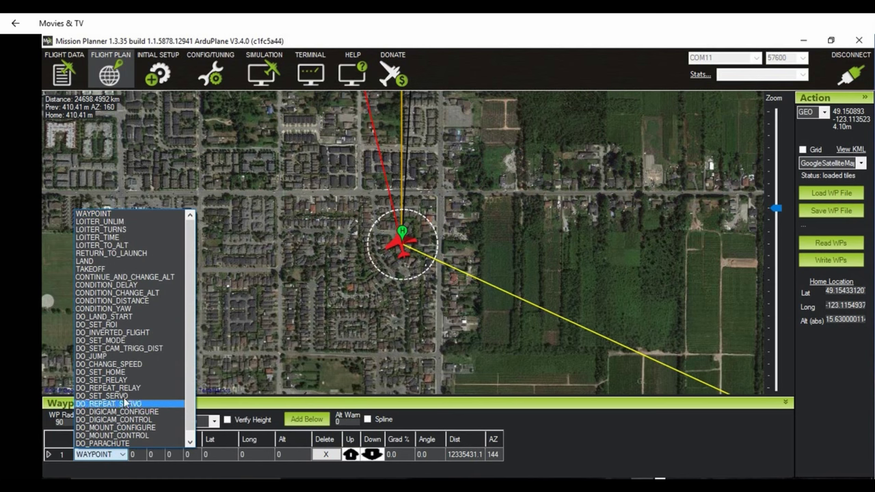
pyautogui.click(127, 269)
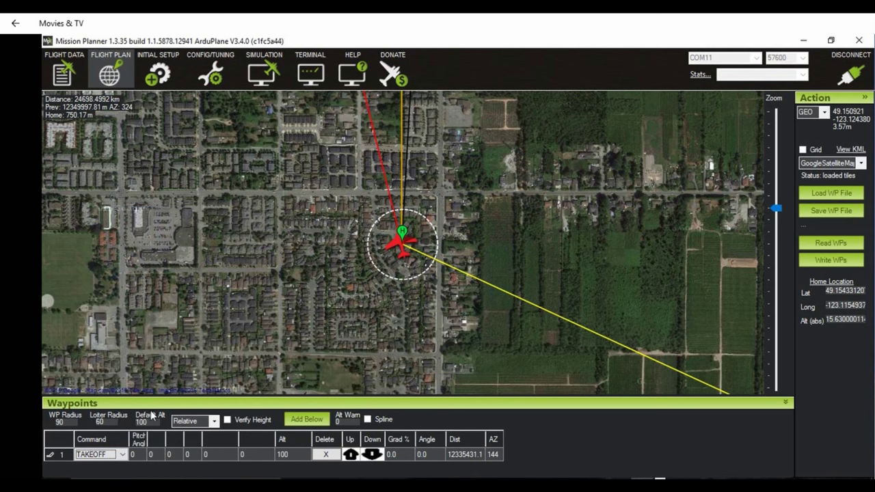
# Set the TAKEOFF command's pitch angle to 25 and its altitude to 40.
pyautogui.click(141, 454)
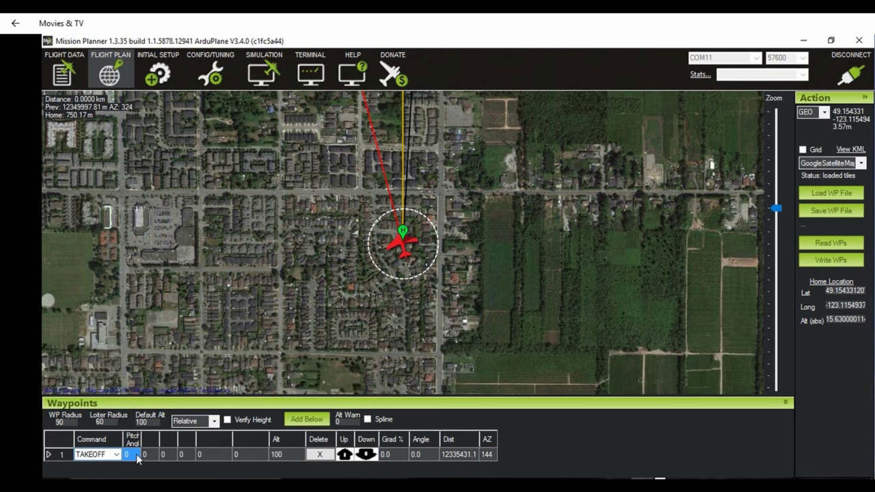
pyautogui.write('25')
pyautogui.press('Return')
pyautogui.click(292, 456)
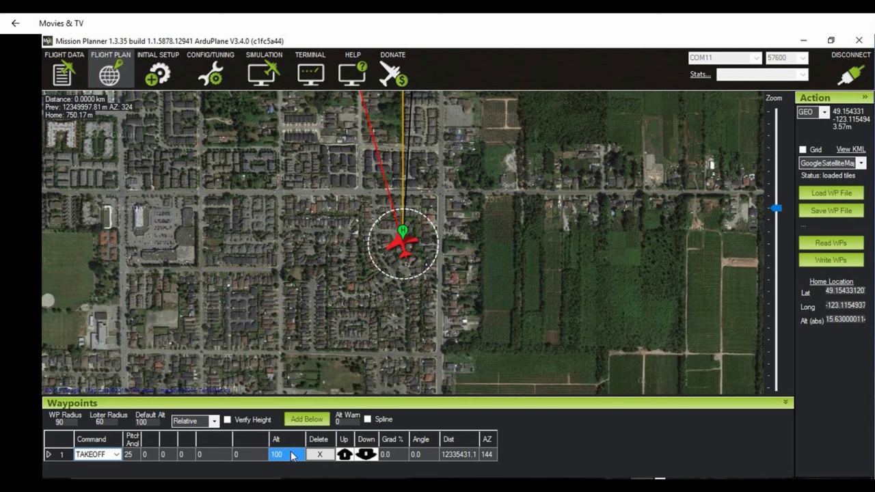
pyautogui.write('40')
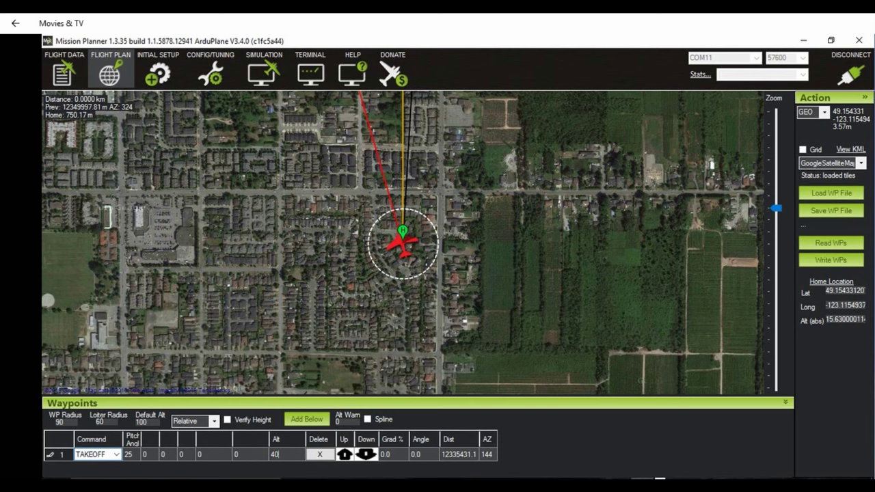
pyautogui.press('Return')
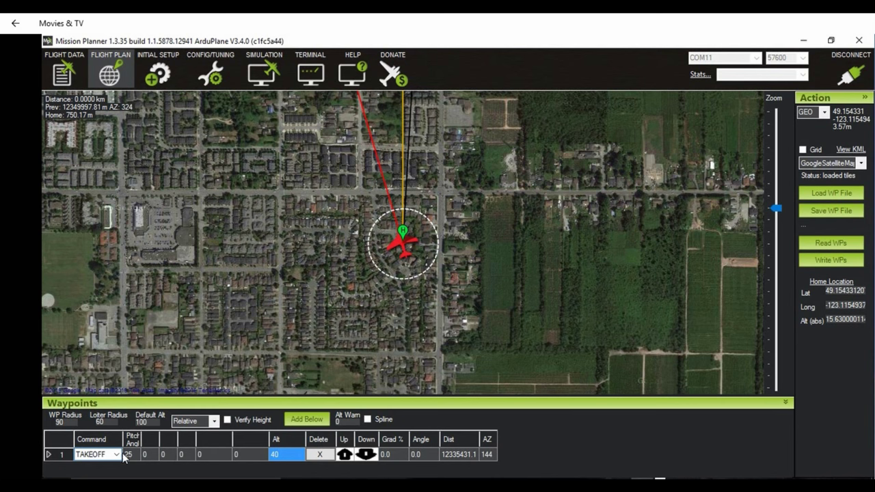
# Add a RETURN_TO_LAUNCH command as the second mission item and write the waypoints to the aircraft.
pyautogui.click(306, 419)
pyautogui.click(123, 467)
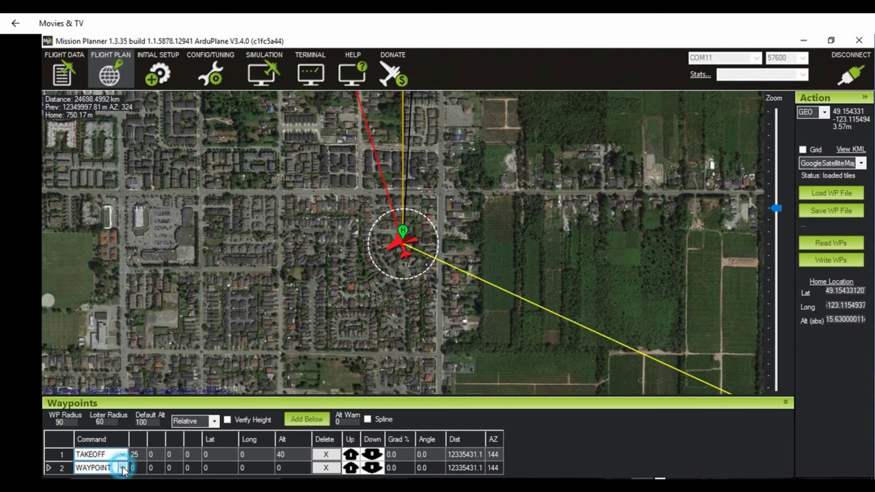
pyautogui.click(123, 468)
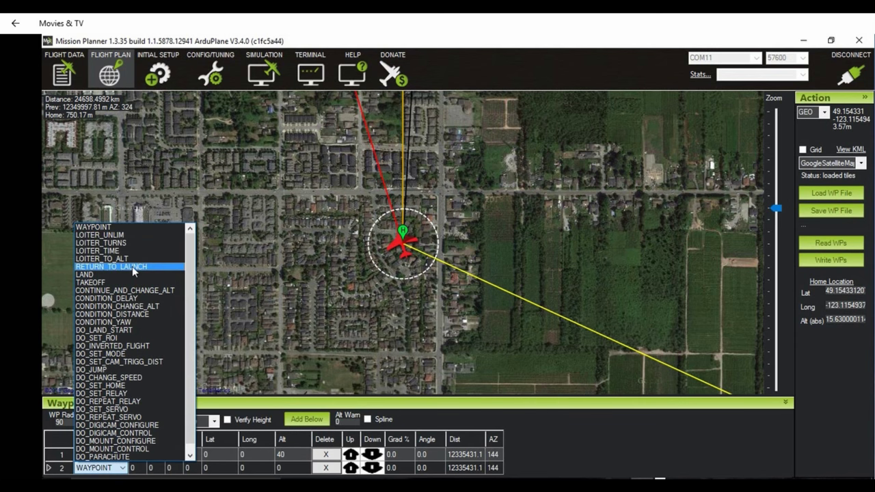
pyautogui.click(132, 266)
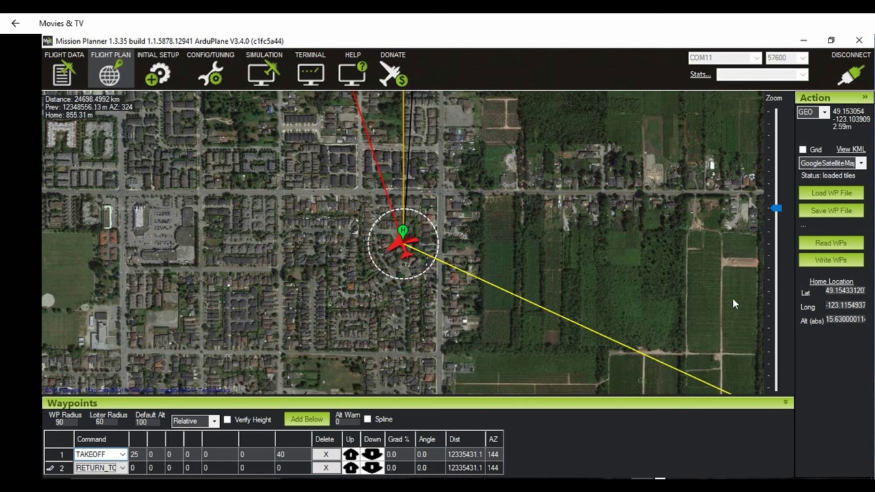
pyautogui.click(824, 261)
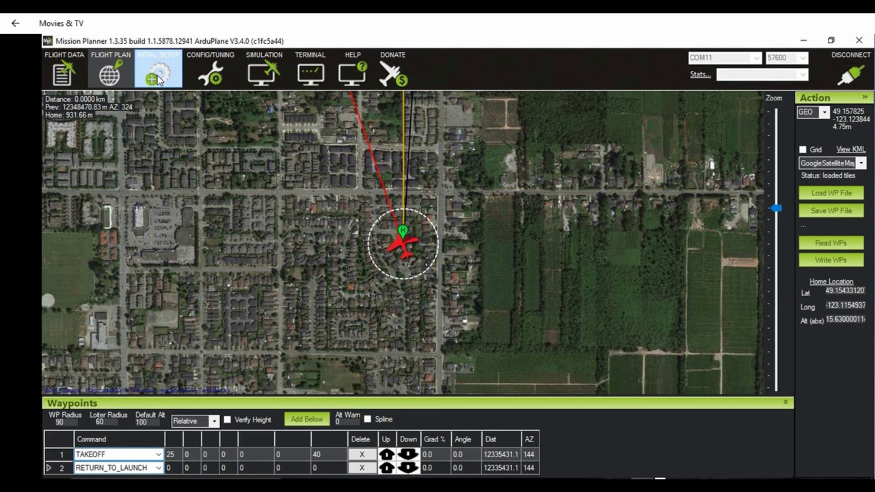
# Find ALT_HOLD_RTL by searching the full parameter list for "rtl", set it to 8000 centimetres and write the parameters.
pyautogui.click(201, 78)
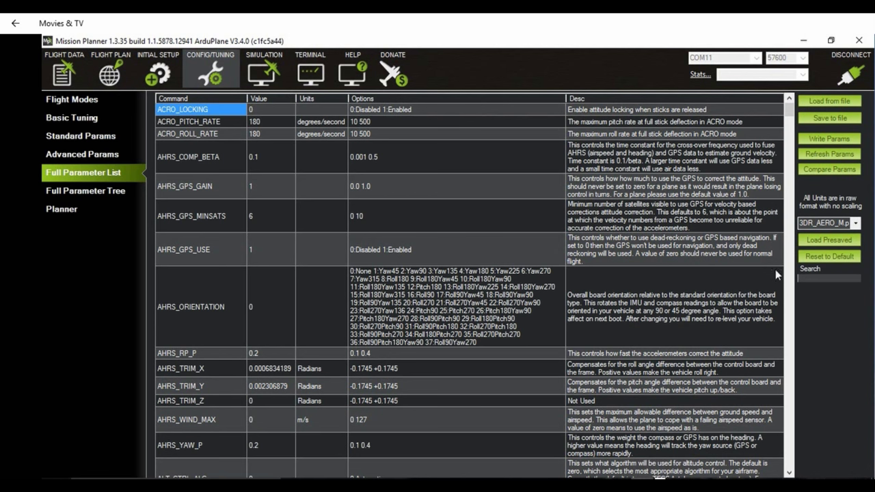
pyautogui.click(812, 279)
pyautogui.write('rtl')
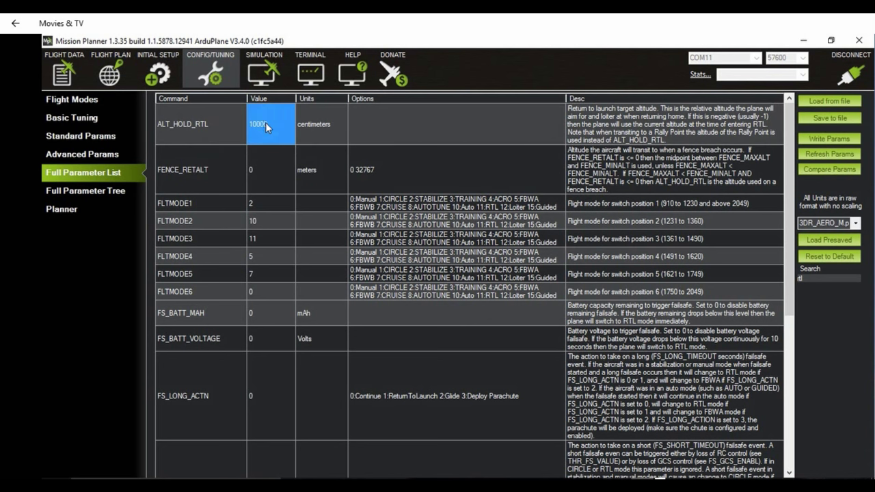
pyautogui.click(257, 123)
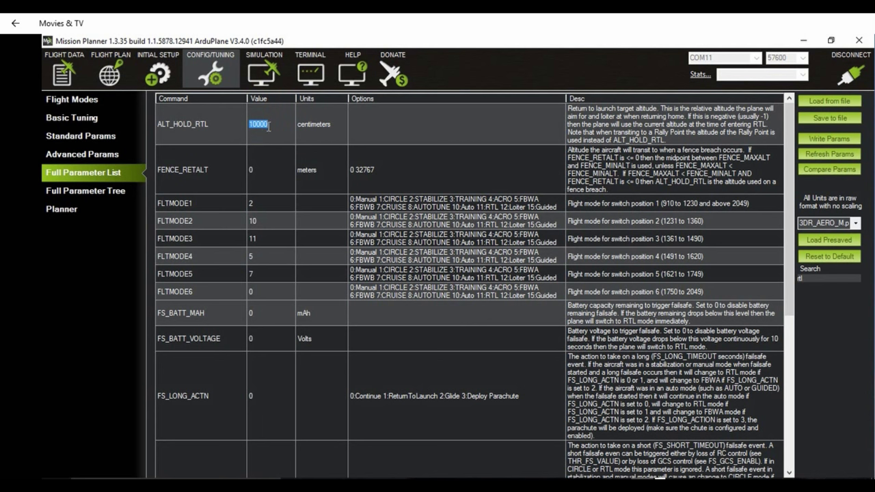
pyautogui.write('8000')
pyautogui.press('Return')
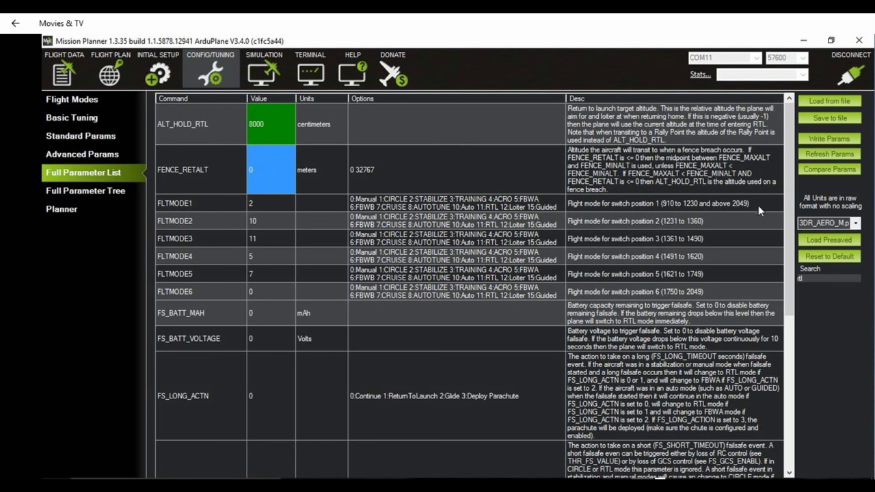
pyautogui.click(823, 139)
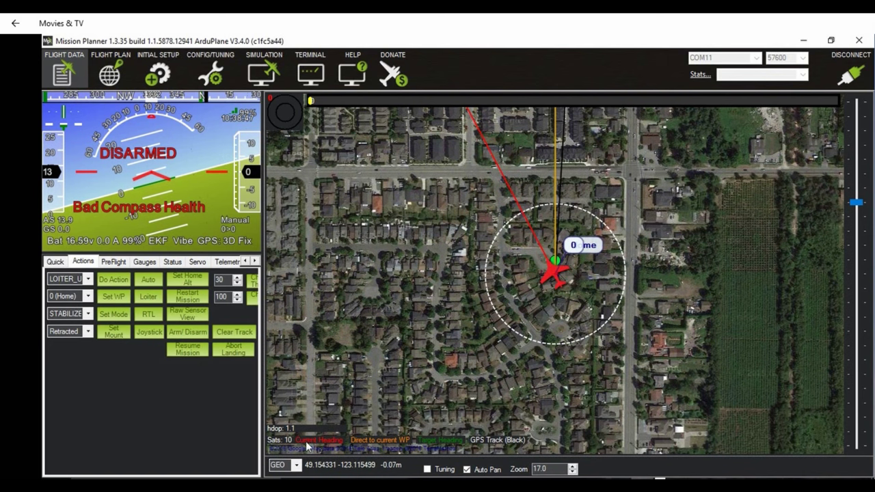
# Switch the aircraft's flight mode to Manual from the flight data actions.
pyautogui.click(89, 313)
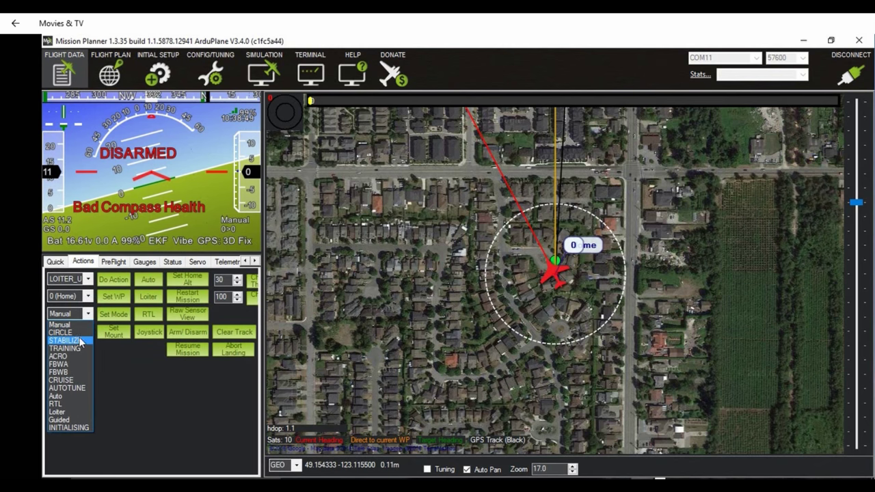
pyautogui.click(60, 324)
pyautogui.click(109, 315)
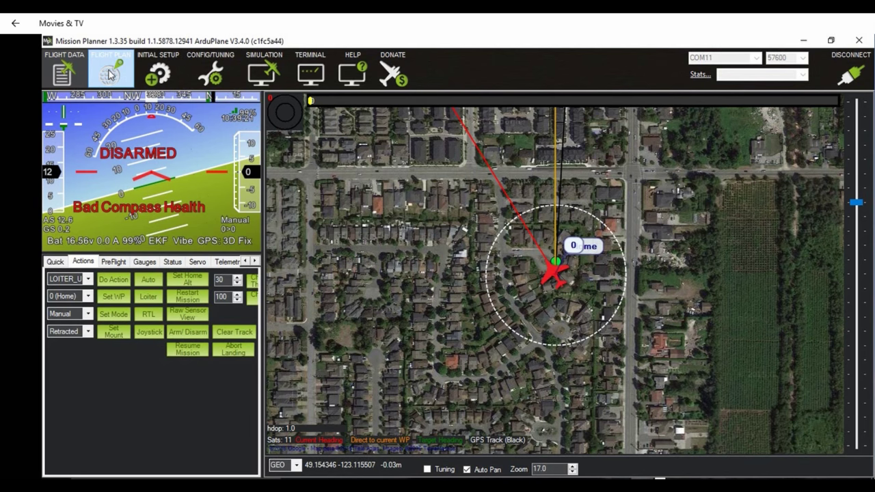
# Open the flight mode assignments in the mandatory hardware setup to examine the mode for each switch position.
pyautogui.click(157, 73)
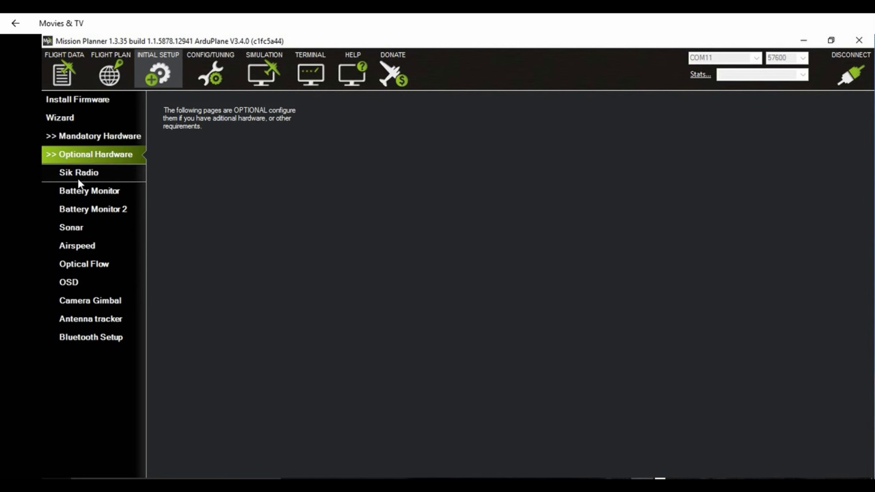
pyautogui.click(79, 135)
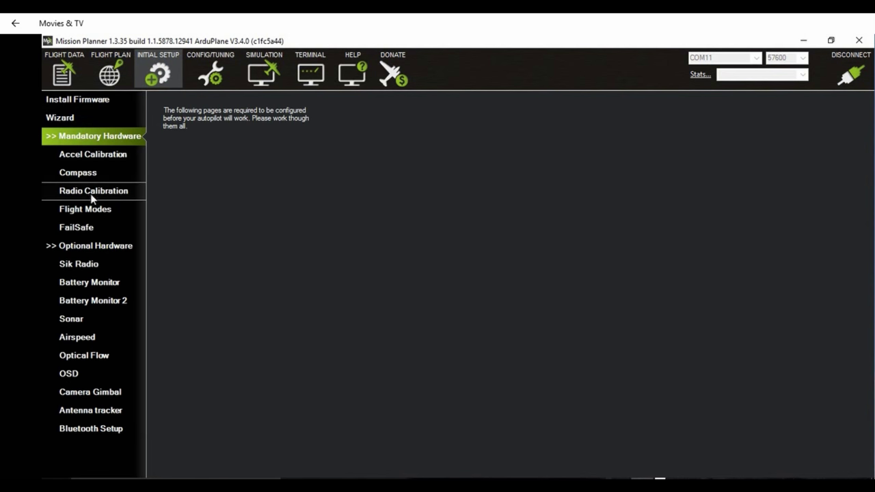
pyautogui.click(95, 216)
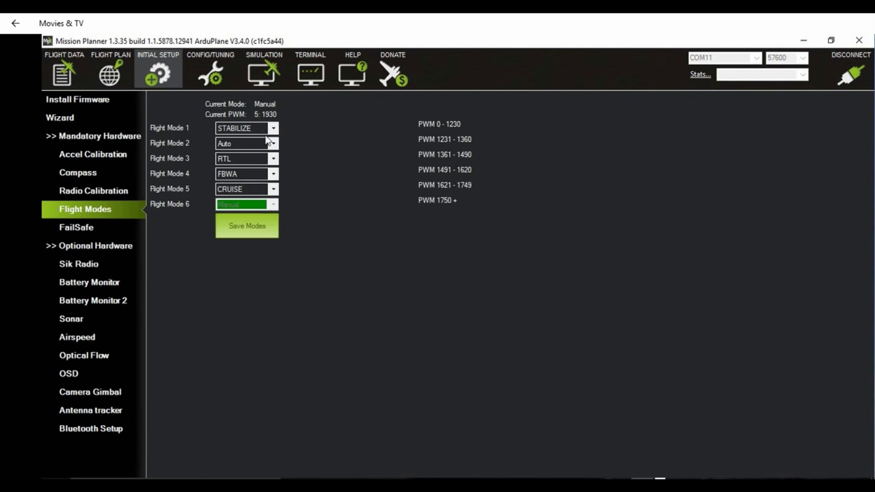